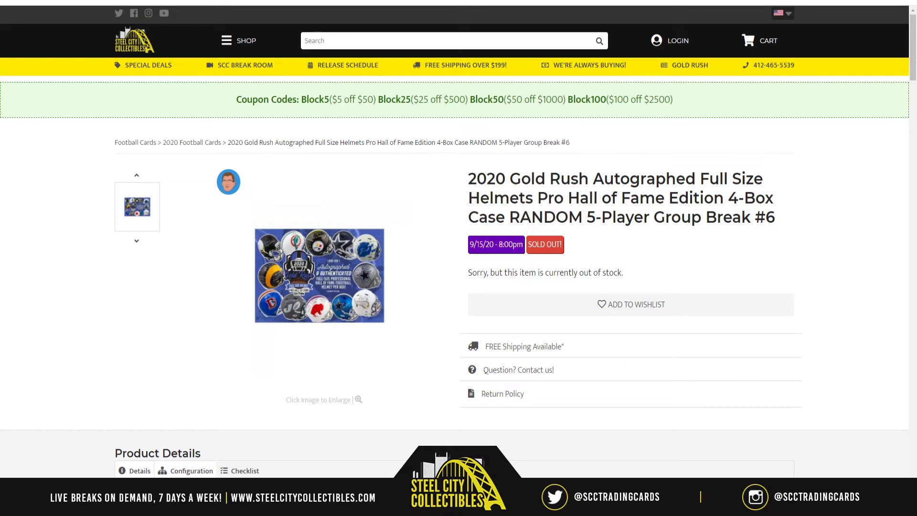
Look over the product details and player checklist of the Gold Rush helmets group break #6.
scroll(473, 304, down, 4)
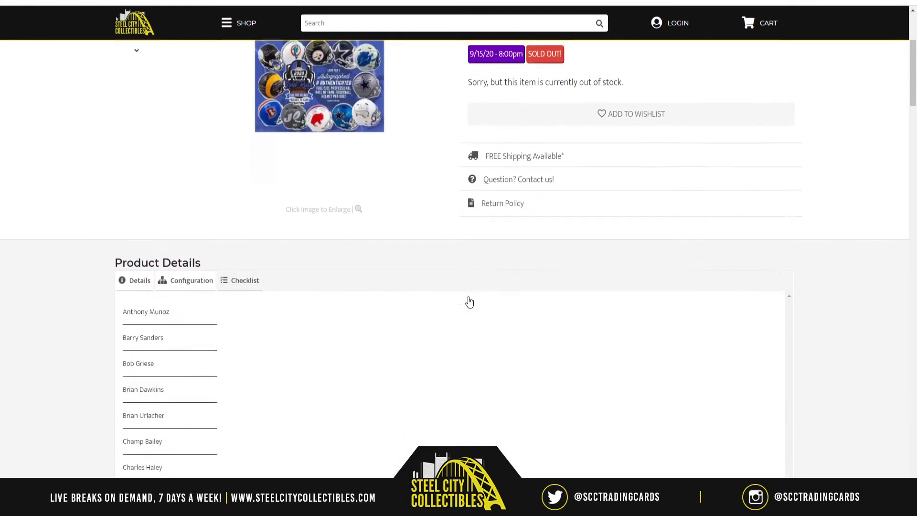
scroll(470, 302, down, 3)
click(139, 162)
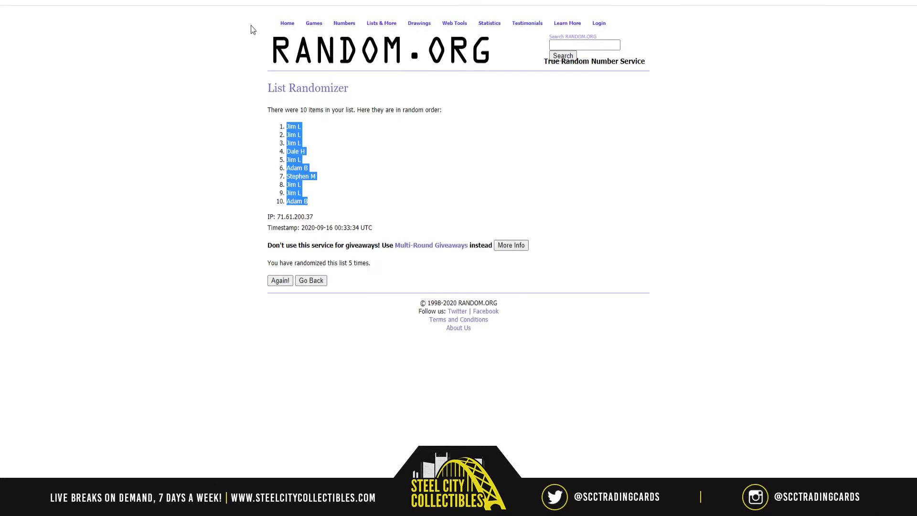
Open a blank List Randomizer form and copy the participant names from A1:A14 of the Excel sheet into it.
mouse_move(373, 26)
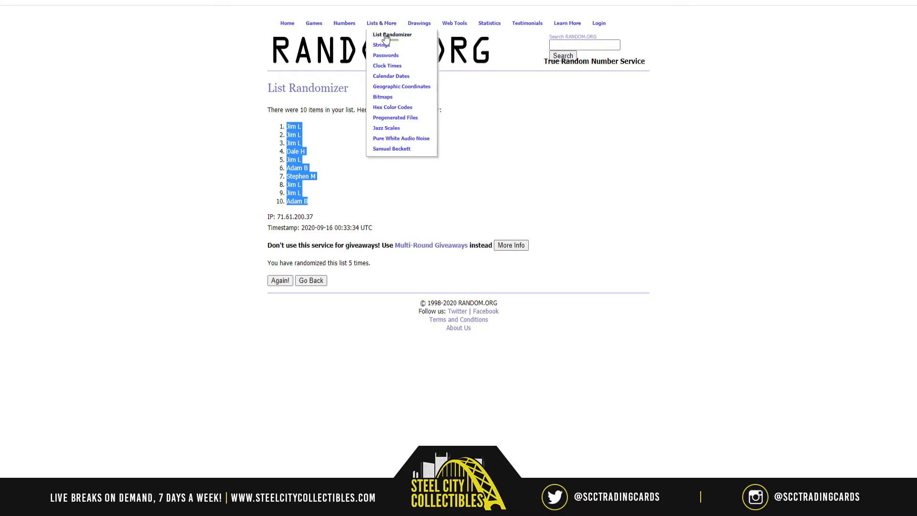
click(385, 36)
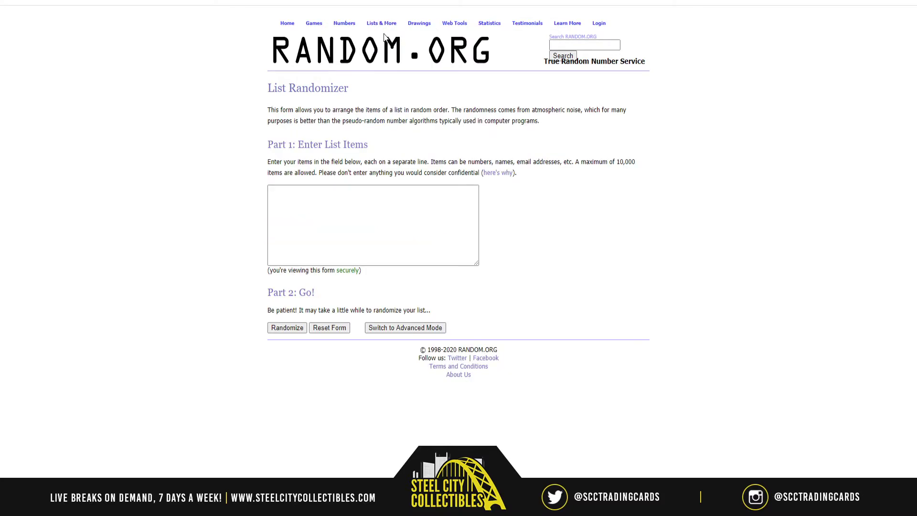
key(alt+Tab)
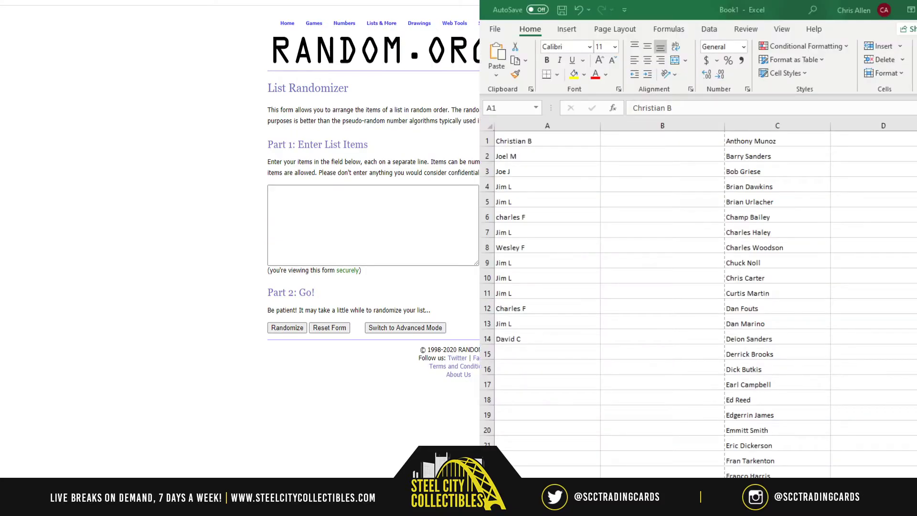
click(533, 143)
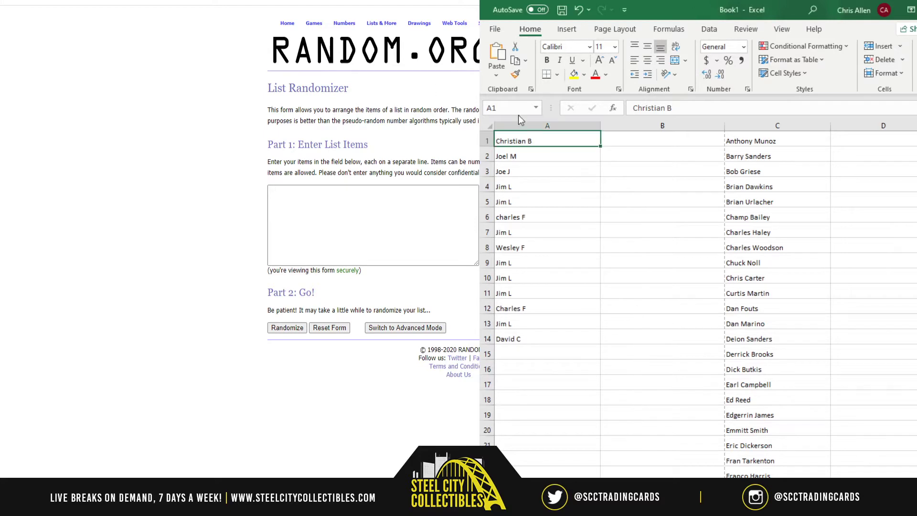
drag(532, 146, 554, 339)
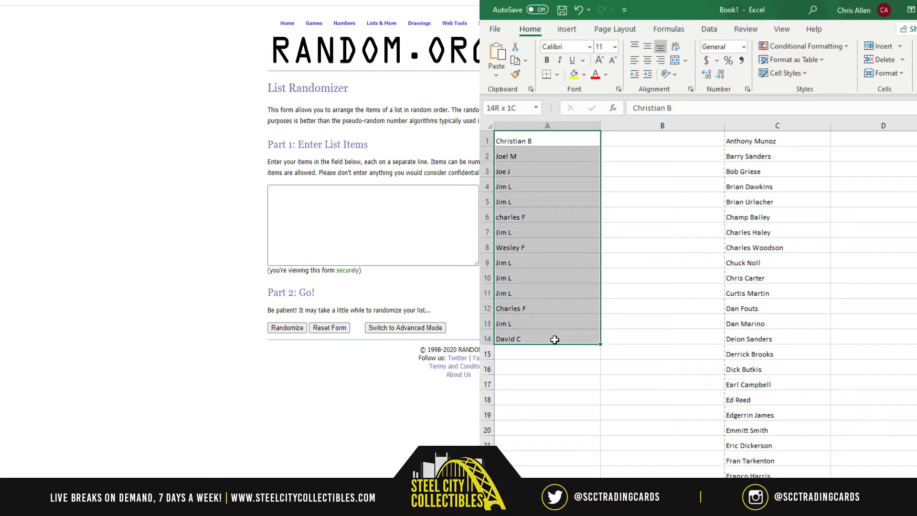
key(ctrl+c)
click(311, 199)
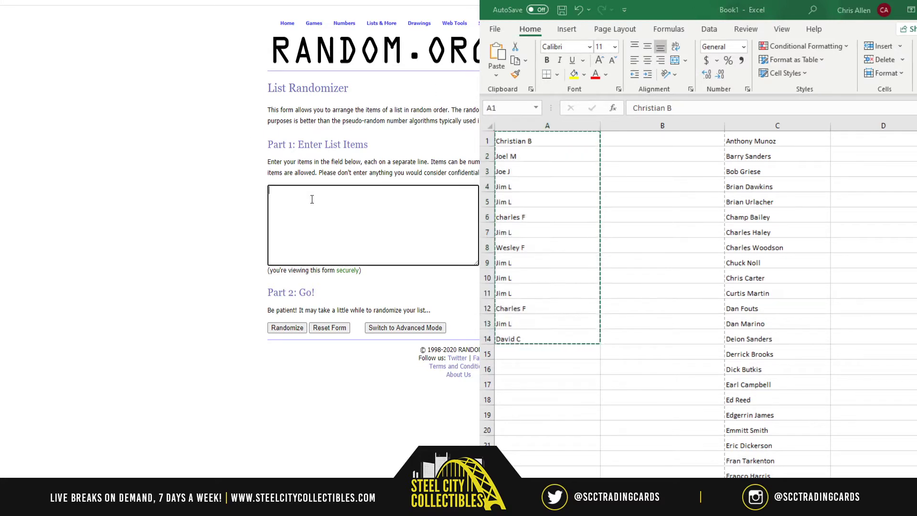
key(ctrl+v)
Randomize the participant list five times.
click(291, 329)
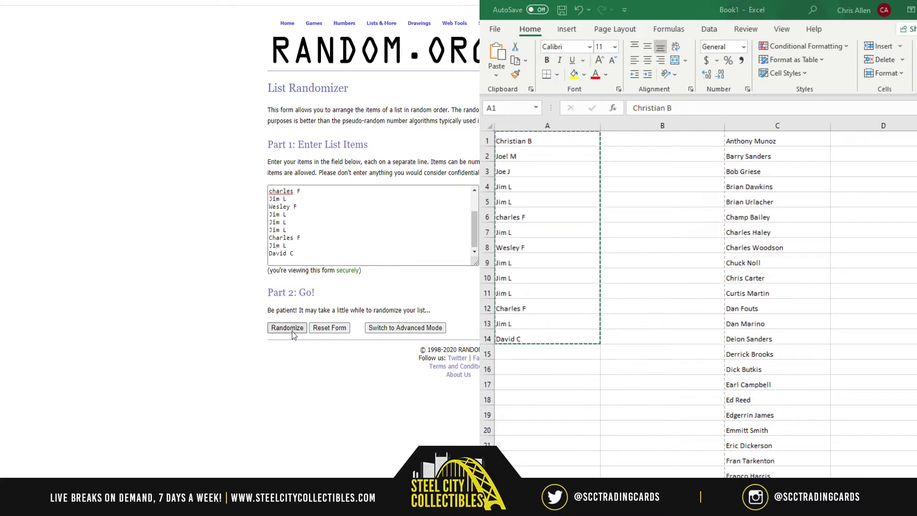
click(281, 296)
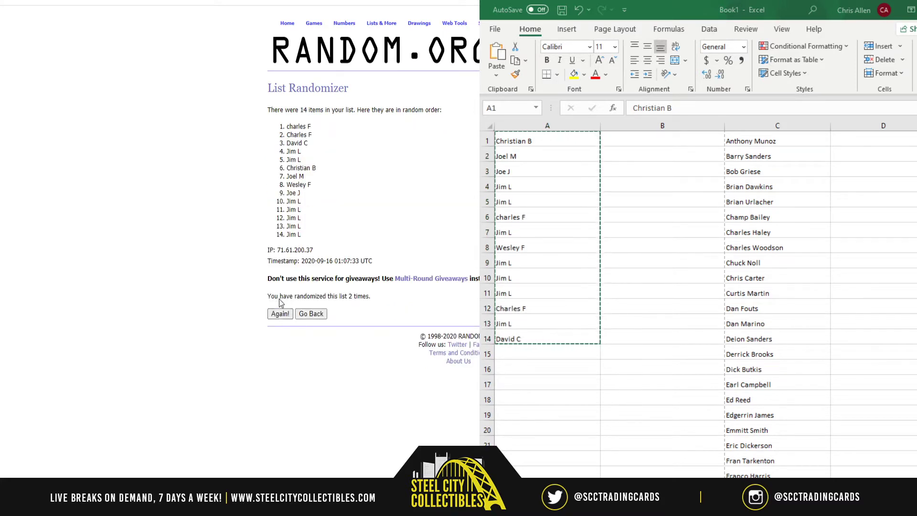
click(284, 318)
click(279, 318)
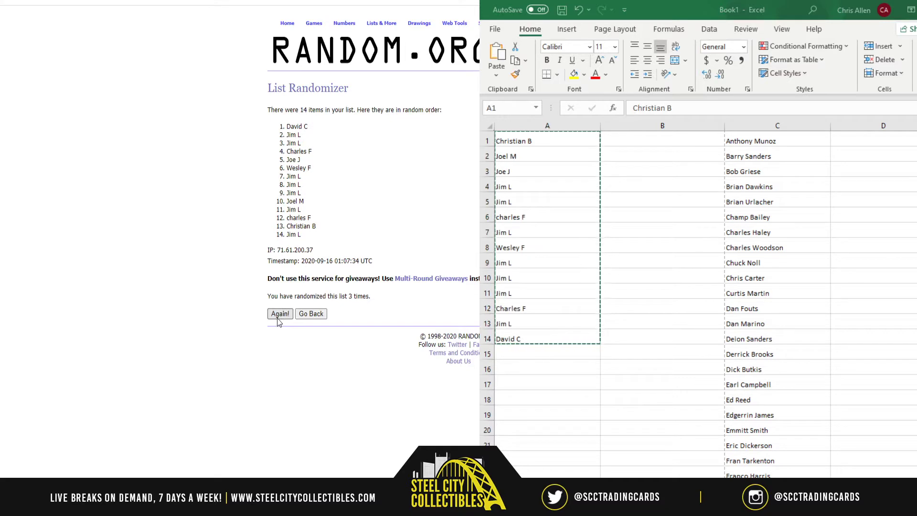
click(279, 319)
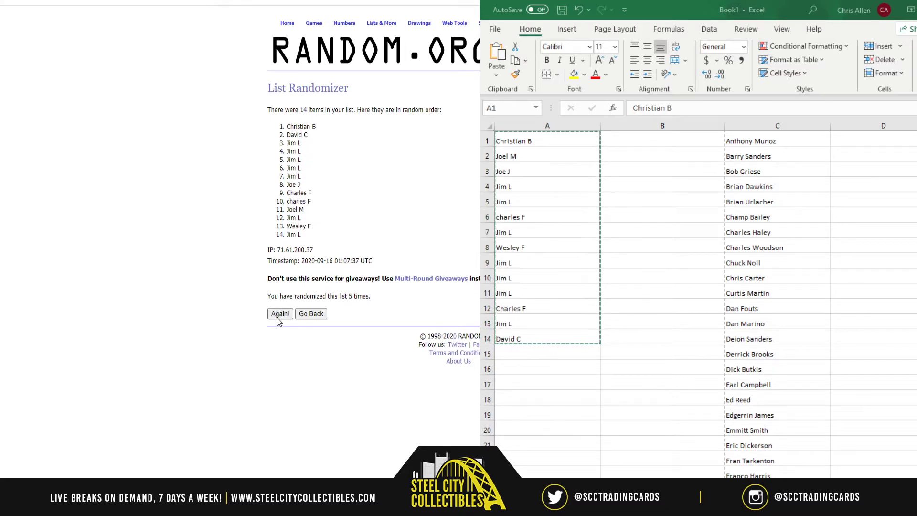
Copy the randomized participant names and paste them over the original list in A1:A14 of the Excel sheet.
drag(308, 237, 288, 127)
key(ctrl+c)
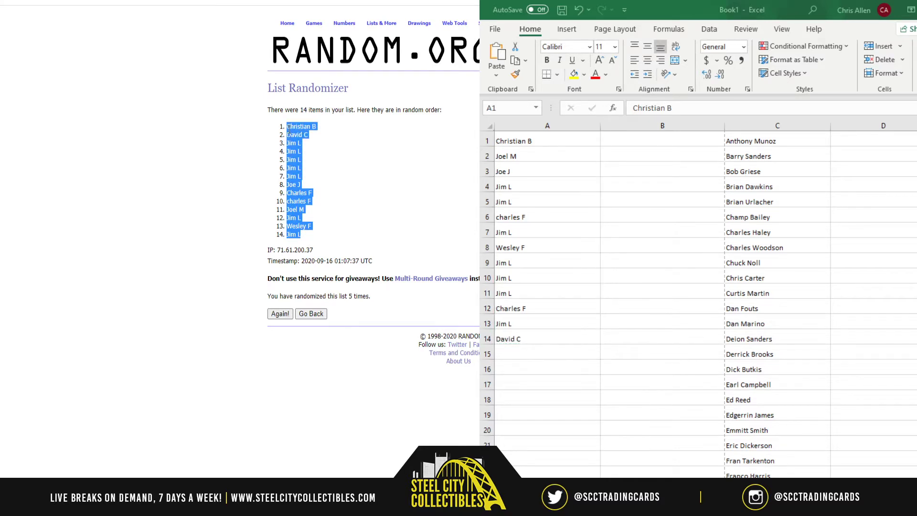
key(alt+Tab)
key(ctrl+shift+Down)
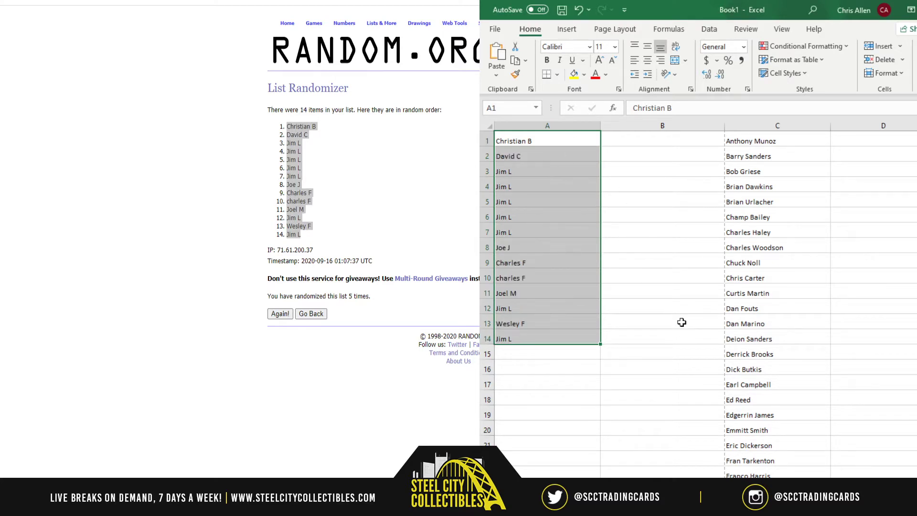
key(ctrl+v)
click(558, 387)
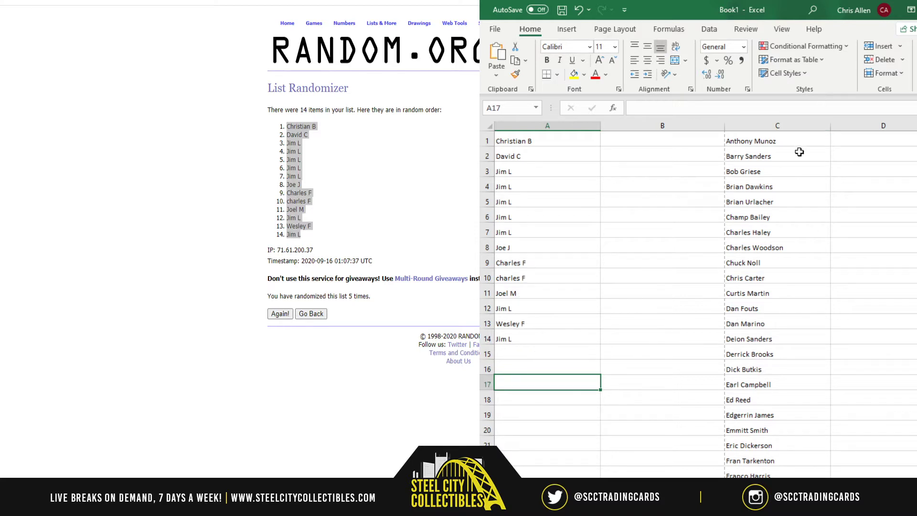
Copy the player checklist from C1:C70 into a new List Randomizer form.
drag(799, 144, 772, 458)
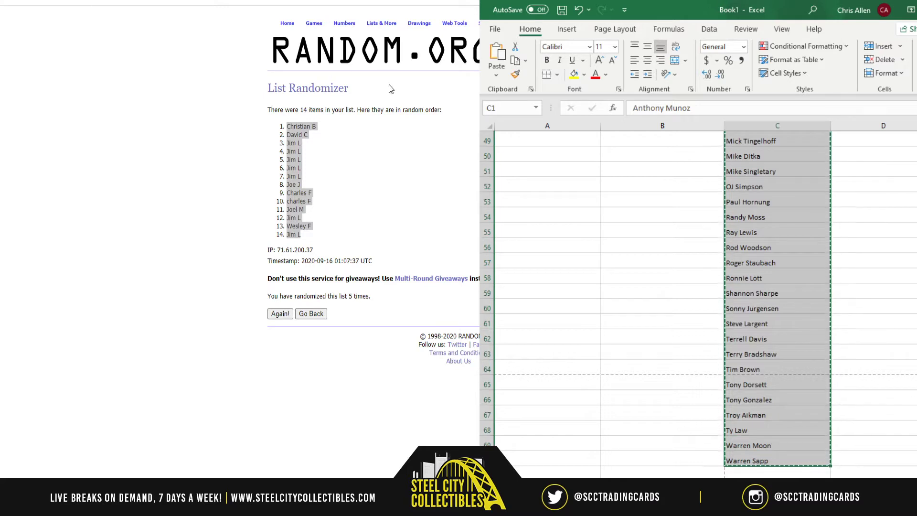
click(365, 50)
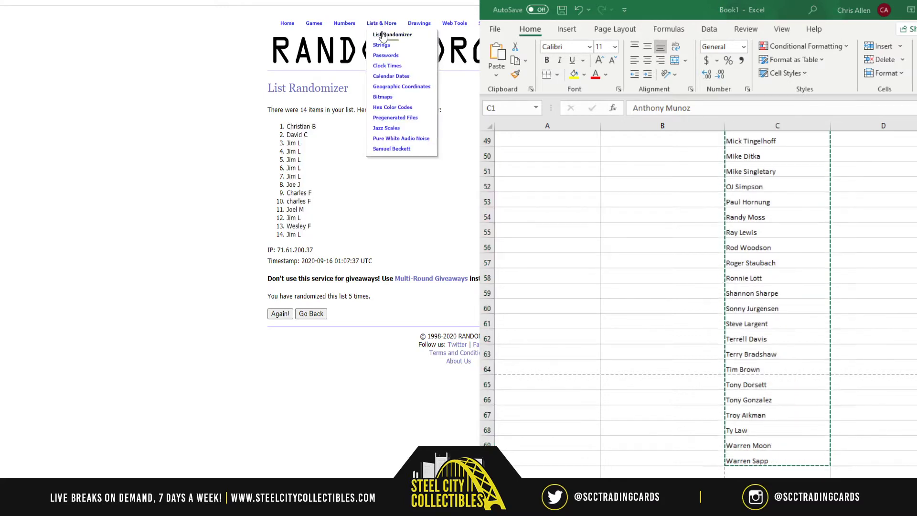
click(383, 36)
click(340, 207)
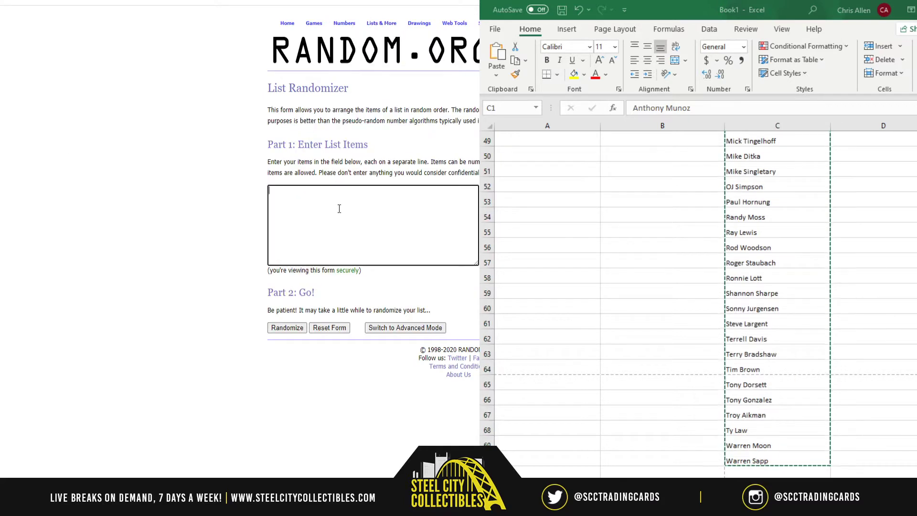
key(ctrl+v)
Randomize the 70-player list five times.
click(284, 330)
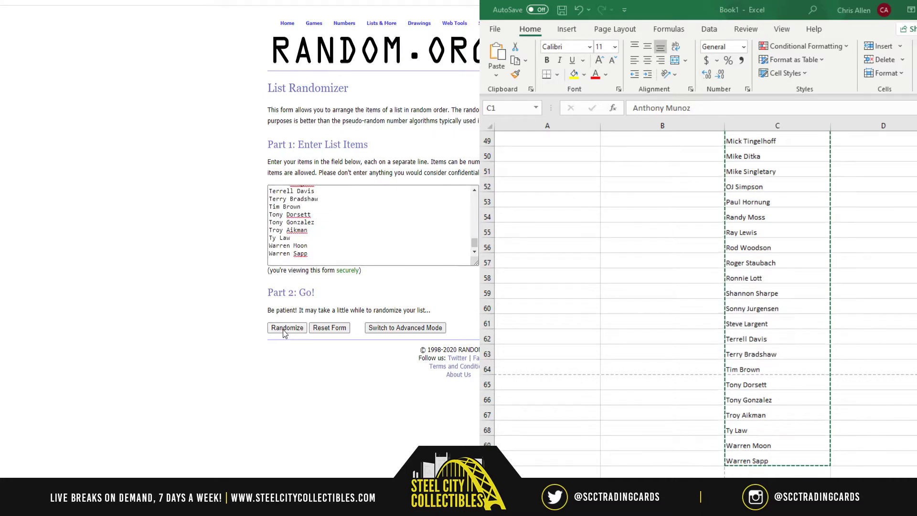
scroll(405, 301, down, 7)
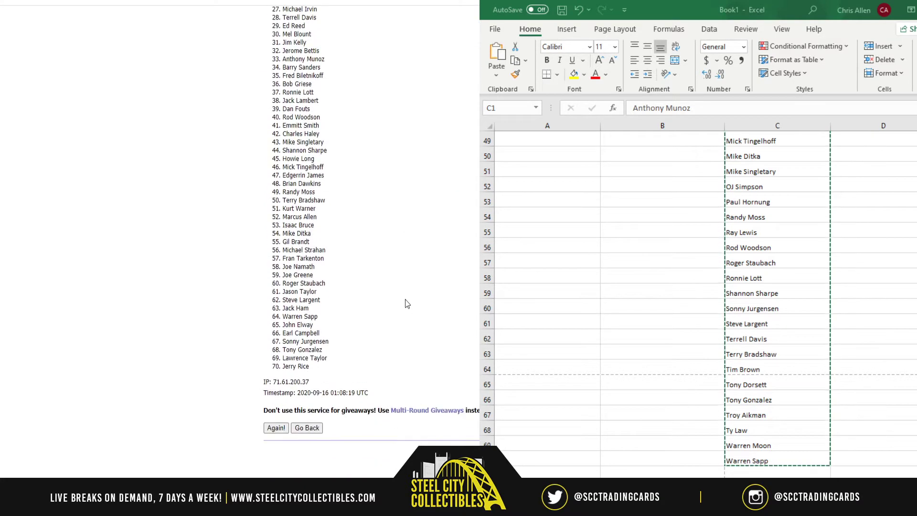
click(275, 427)
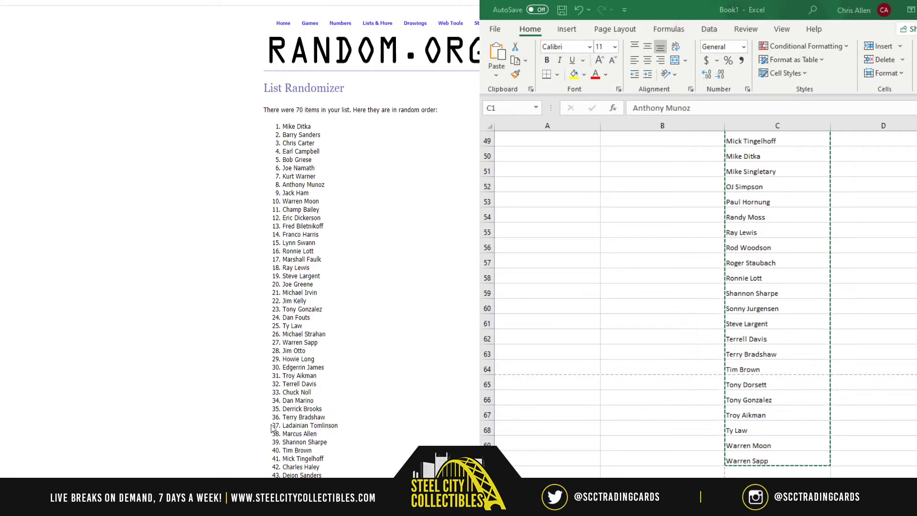
scroll(388, 354, down, 3)
scroll(388, 354, down, 3)
click(277, 430)
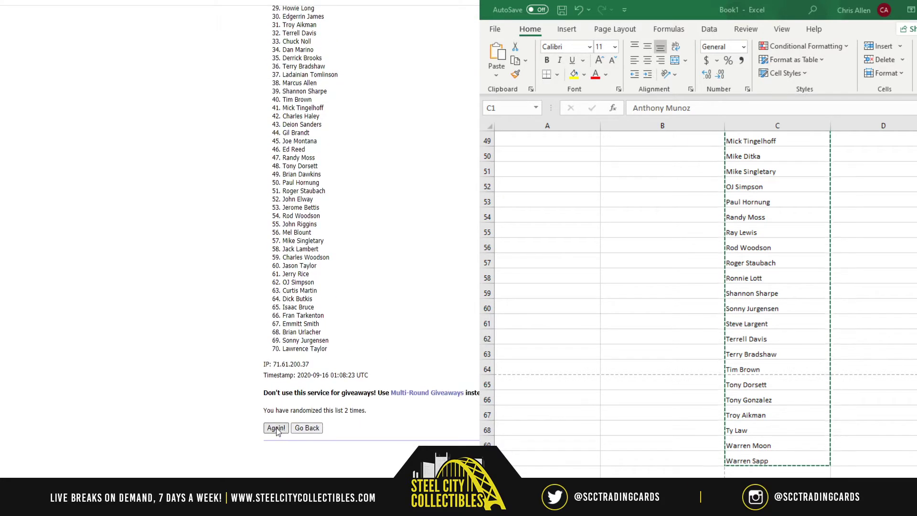
scroll(285, 431, down, 6)
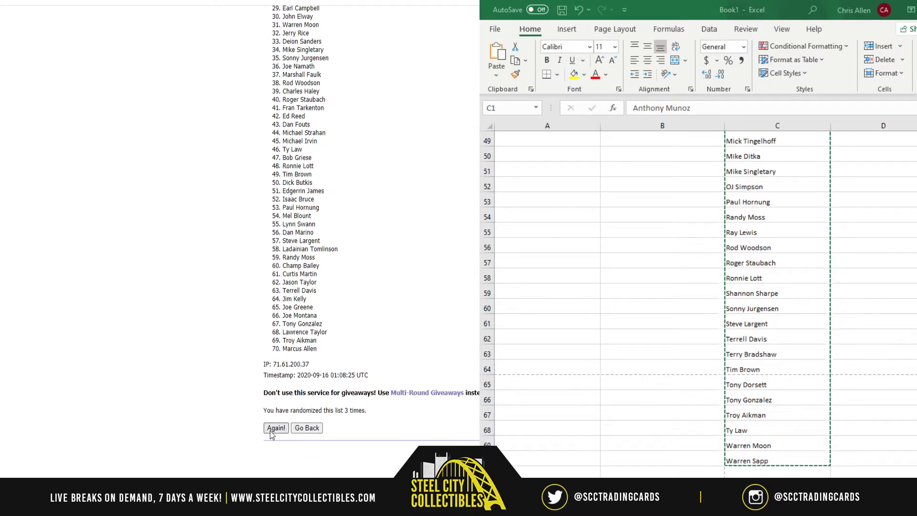
click(272, 431)
scroll(364, 331, down, 6)
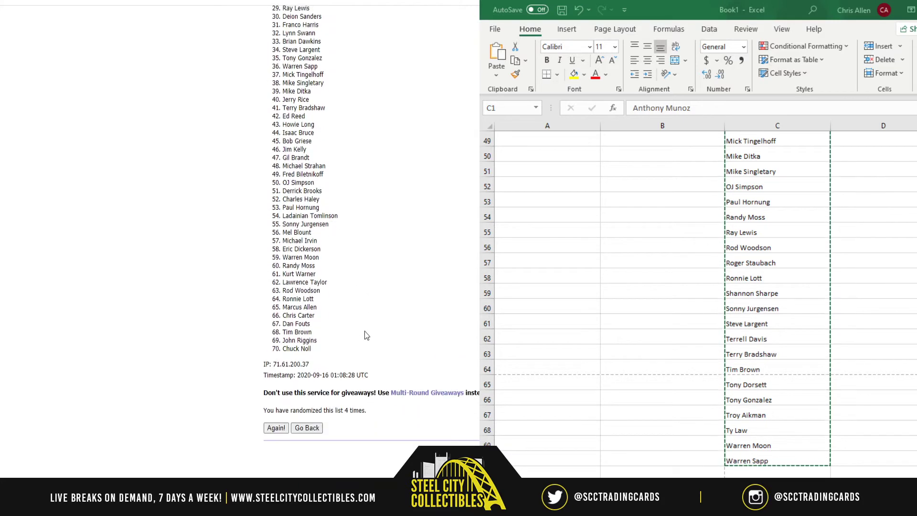
click(281, 432)
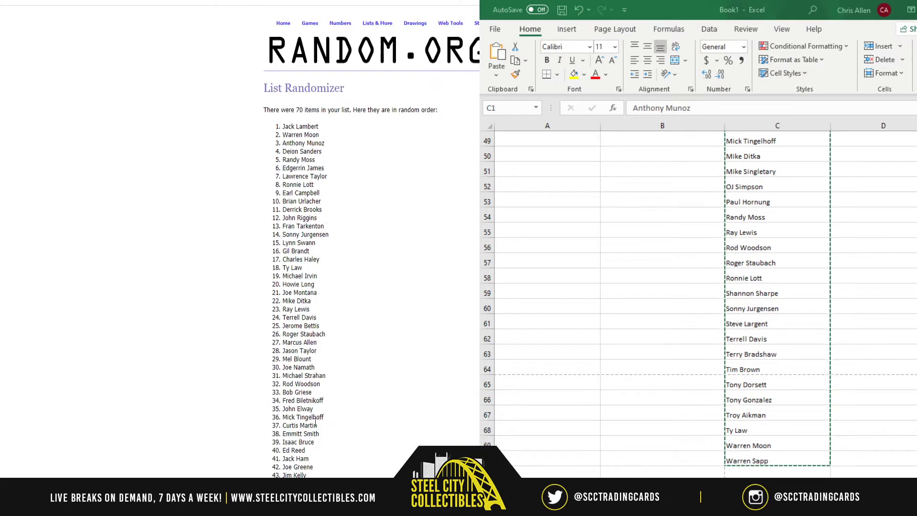
scroll(377, 285, down, 6)
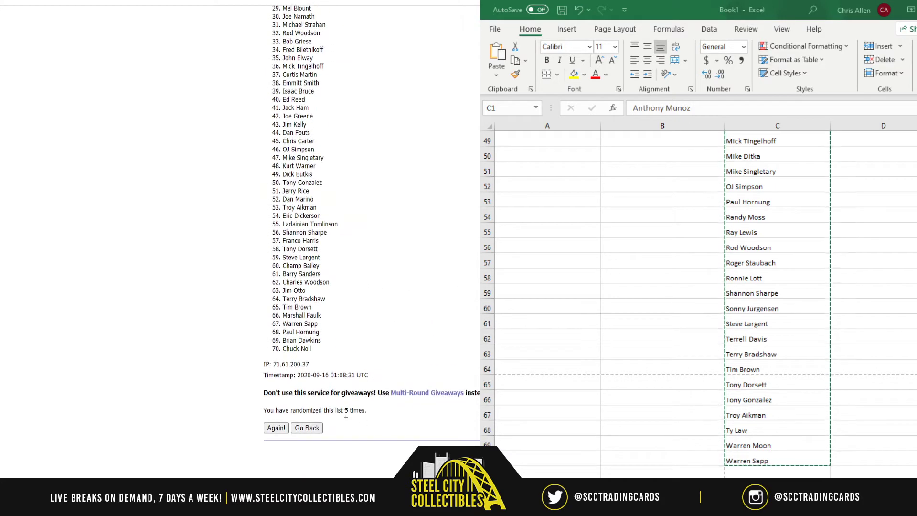
Copy the first five players of the randomized list.
scroll(354, 231, up, 4)
scroll(354, 227, up, 3)
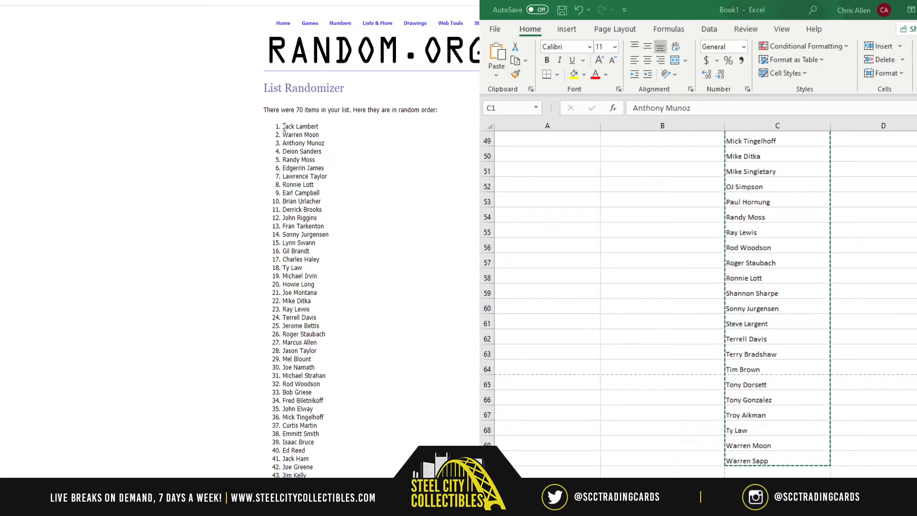
drag(283, 127, 324, 160)
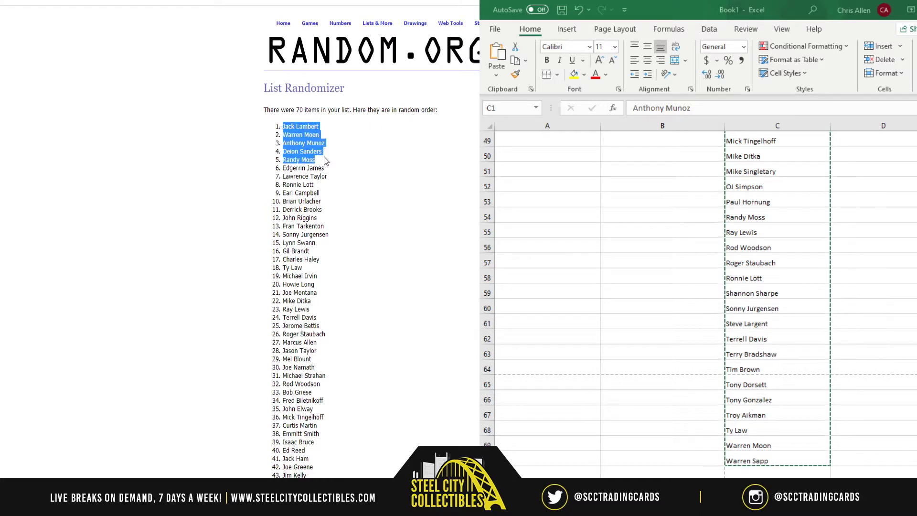
key(ctrl+c)
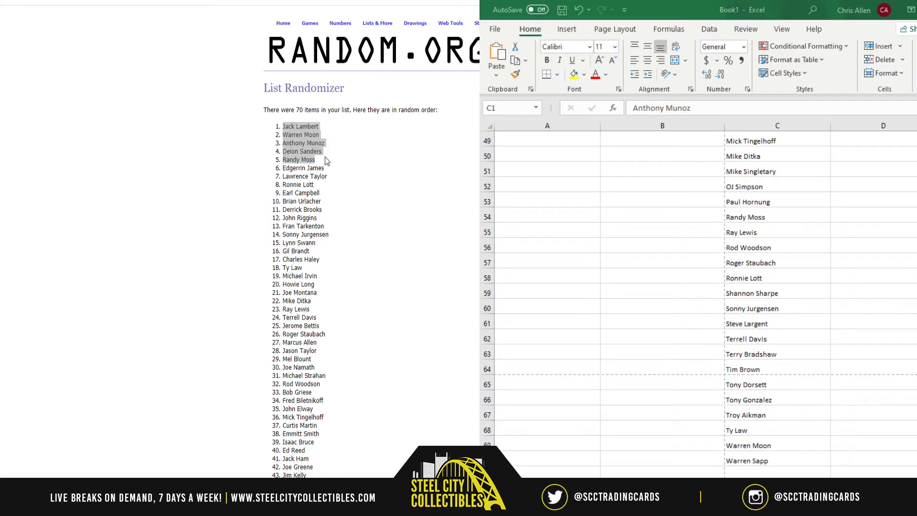
Clear the player list from column C of the Excel sheet and narrow all columns equally.
click(777, 126)
scroll(770, 154, up, 16)
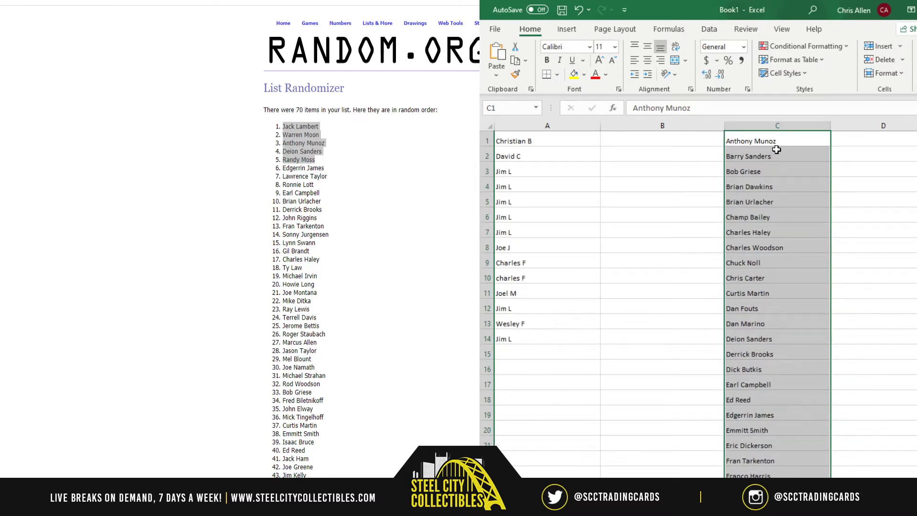
key(Delete)
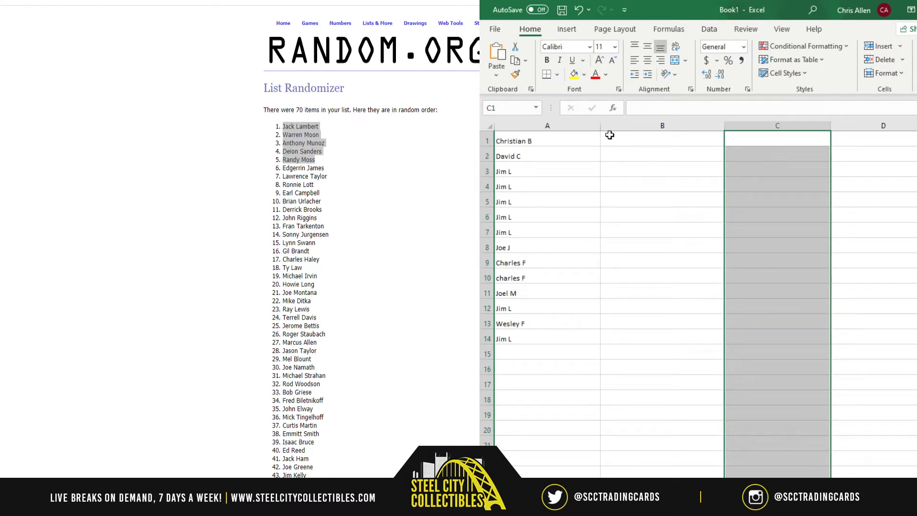
click(490, 128)
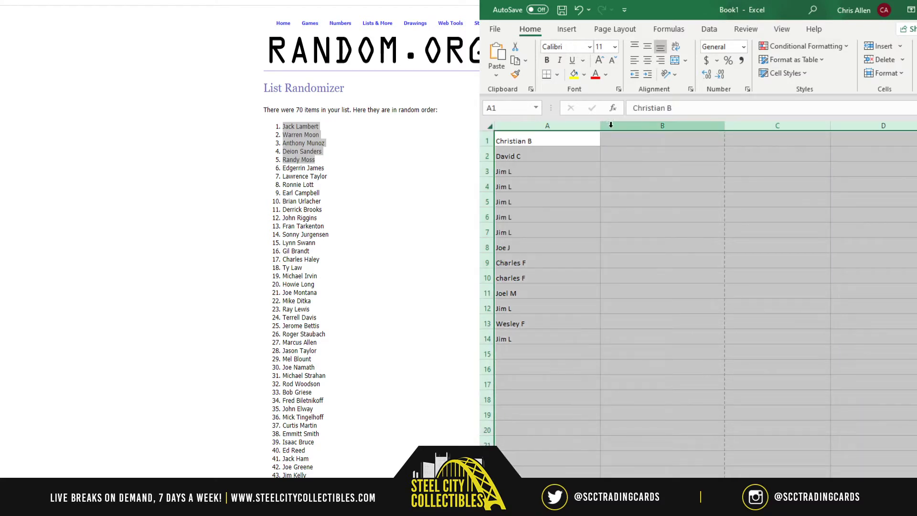
drag(600, 125, 572, 124)
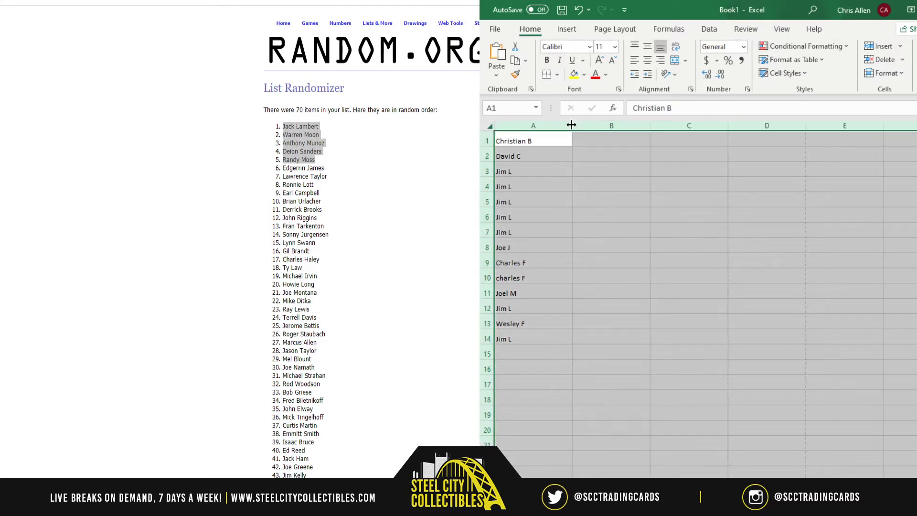
Paste the five copied players into column B starting at B1, beside the participants.
drag(619, 141, 678, 171)
click(619, 141)
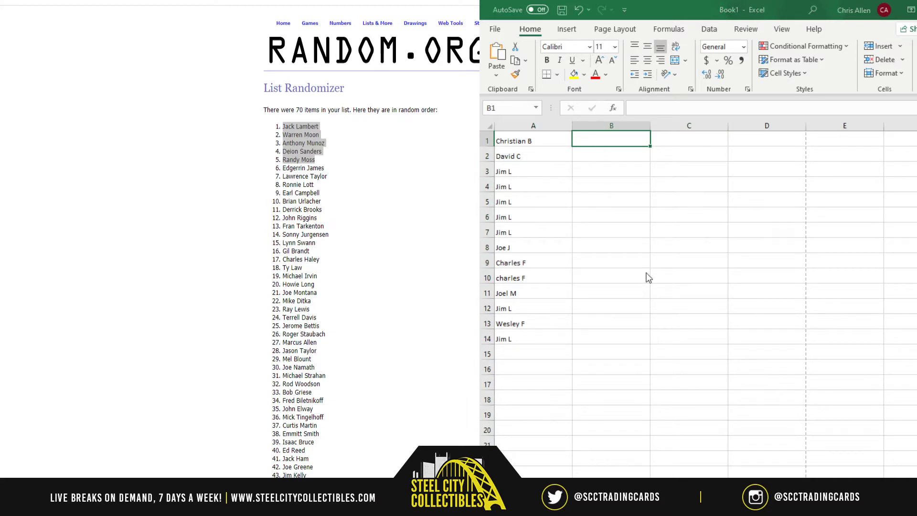
key(ctrl+v)
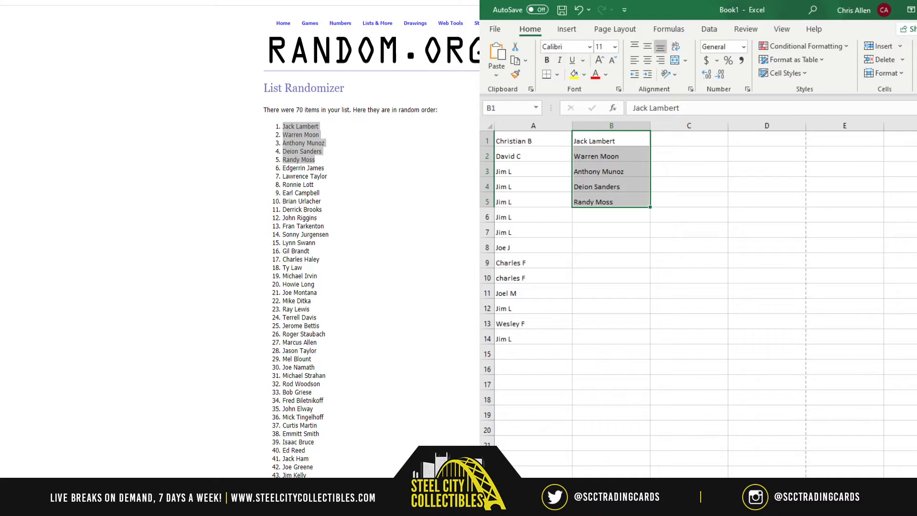
Review the full randomized player list, and clear the five players from B1:B5 of the Excel sheet.
key(alt+Tab)
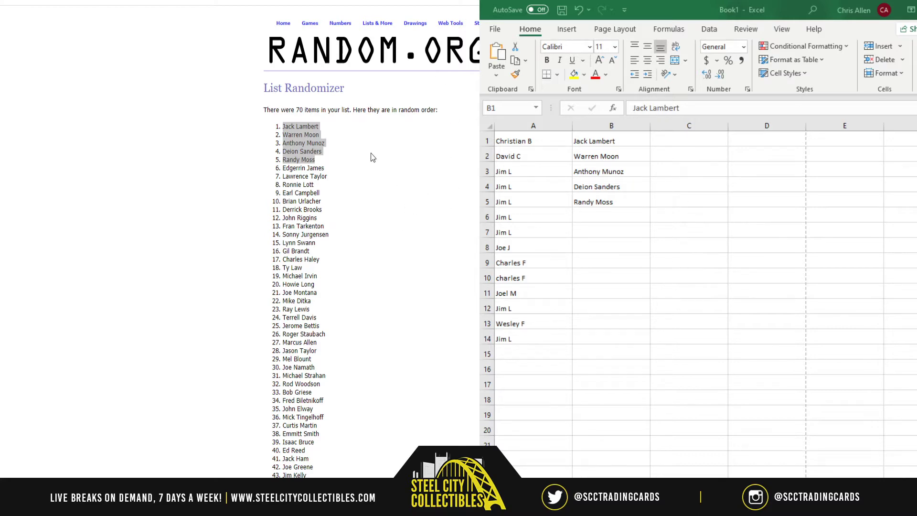
click(380, 161)
scroll(377, 160, down, 7)
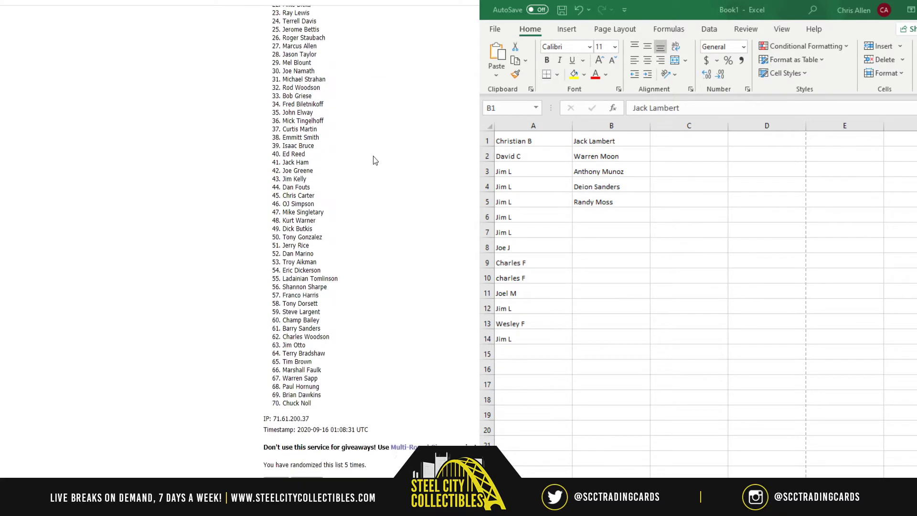
scroll(372, 278, up, 8)
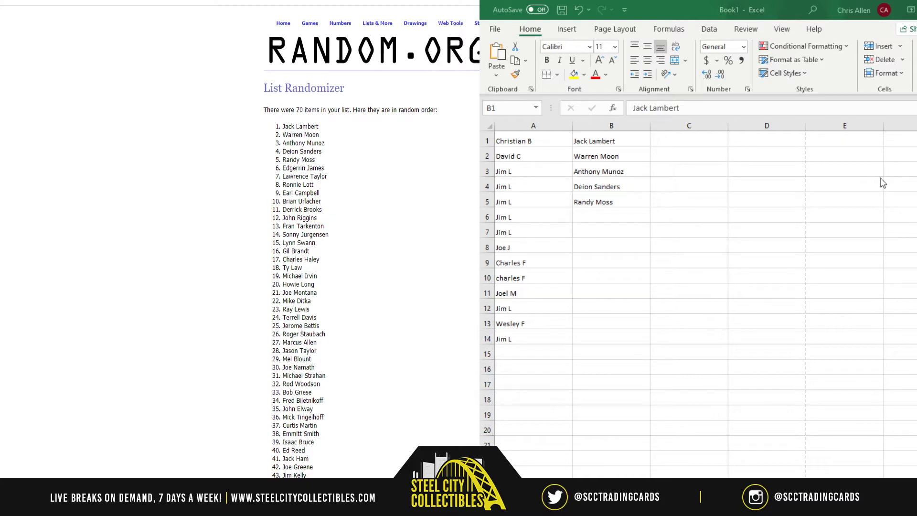
key(ctrl+shift+Down)
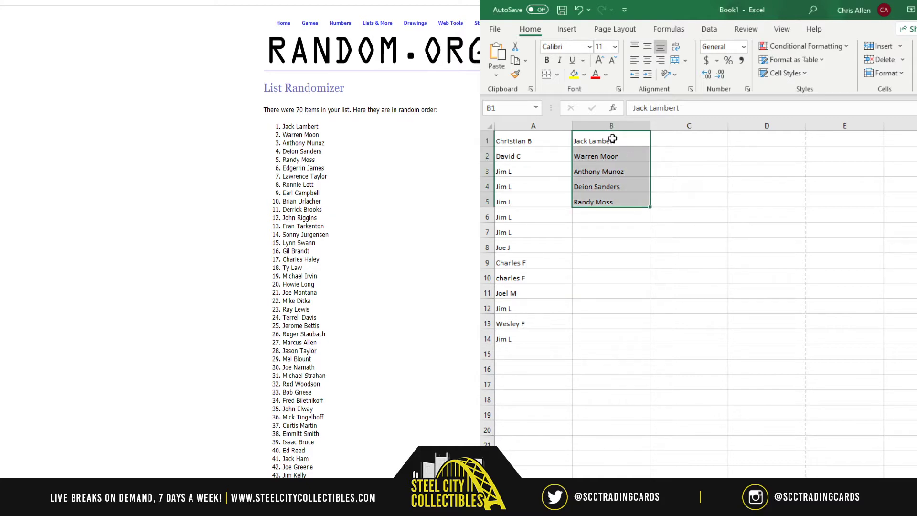
key(Delete)
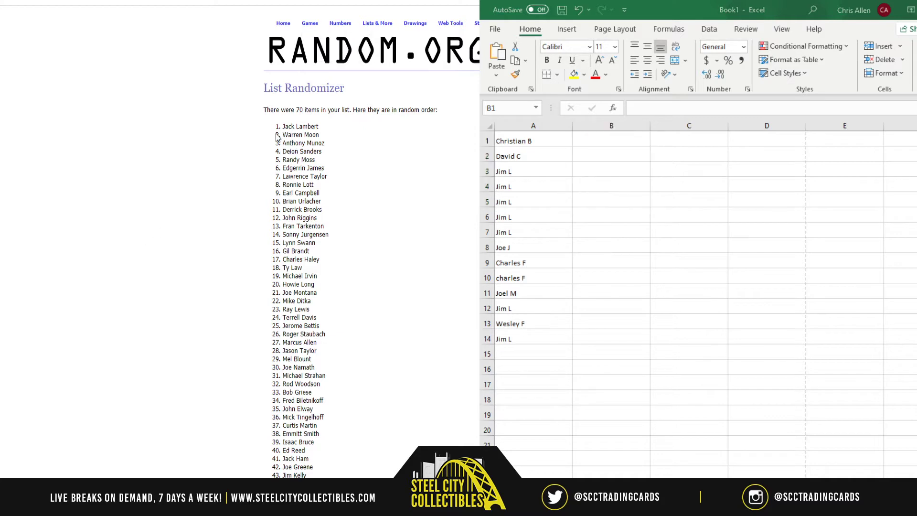
Copy players 1 to 14 of the randomized list into column B of the Excel sheet, starting at B1.
drag(283, 126, 334, 235)
key(ctrl+c)
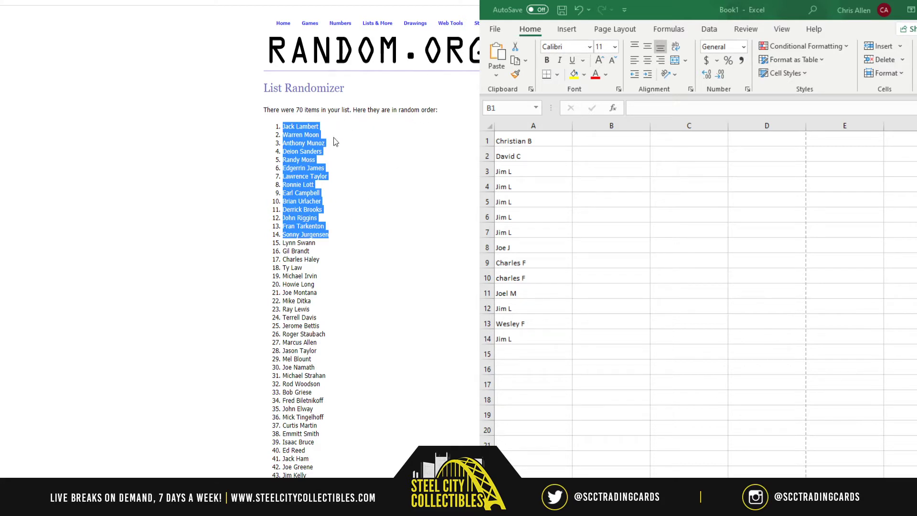
key(alt+Tab)
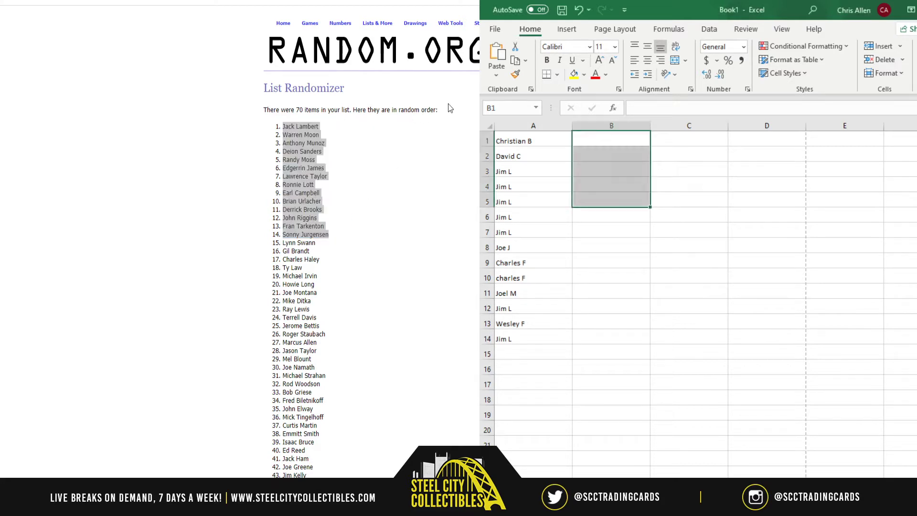
click(601, 138)
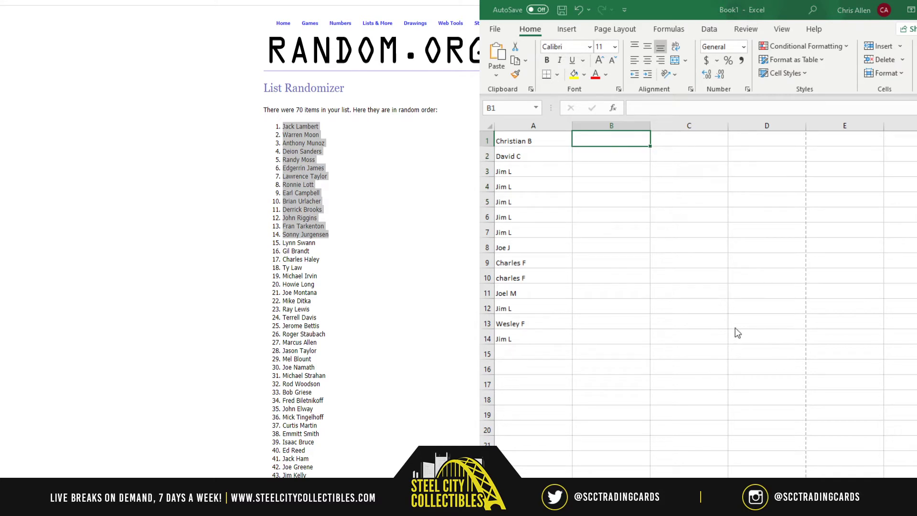
key(ctrl+v)
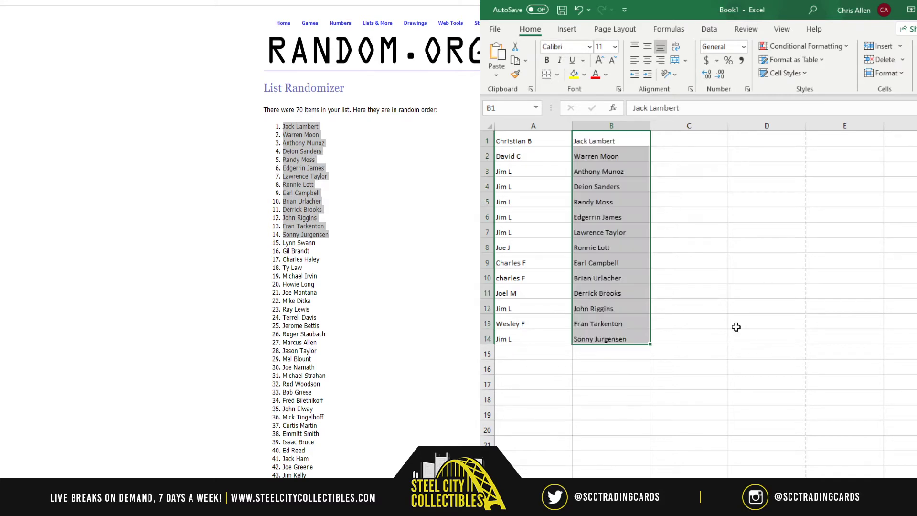
Copy players 15 to 28 of the randomized list into column C of the Excel sheet, starting at C1.
click(707, 139)
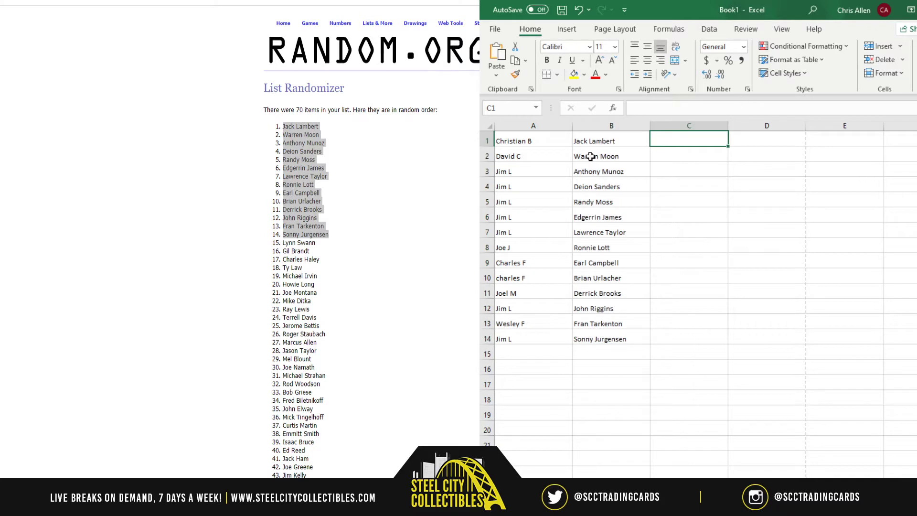
click(363, 265)
scroll(362, 259, down, 3)
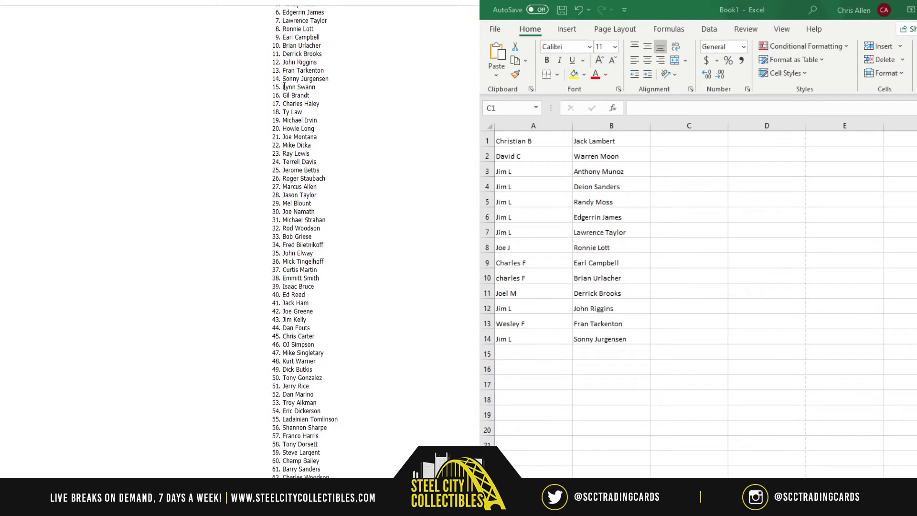
drag(282, 87, 302, 195)
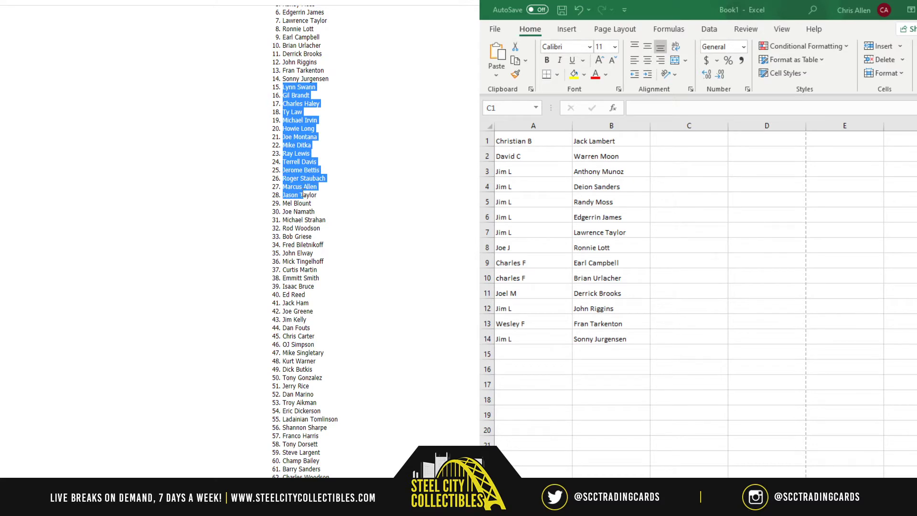
drag(302, 196, 319, 196)
key(ctrl+c)
key(alt+Tab)
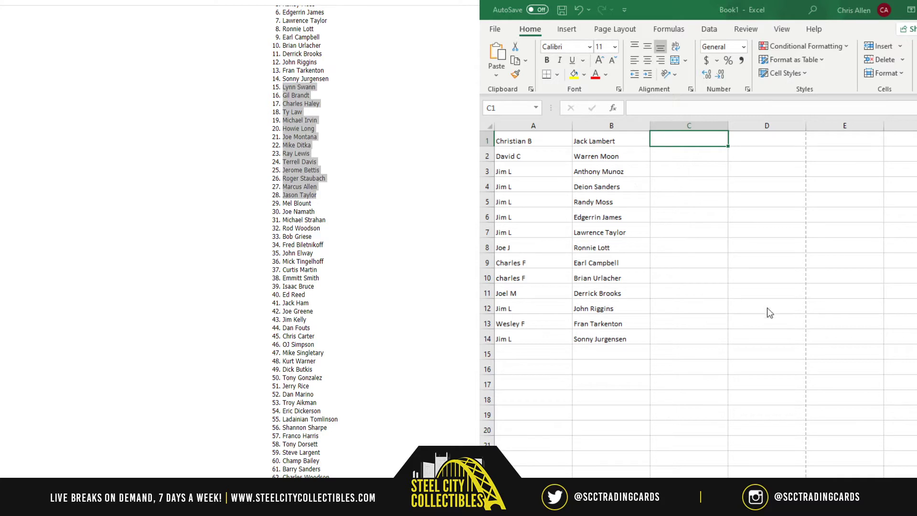
key(ctrl+v)
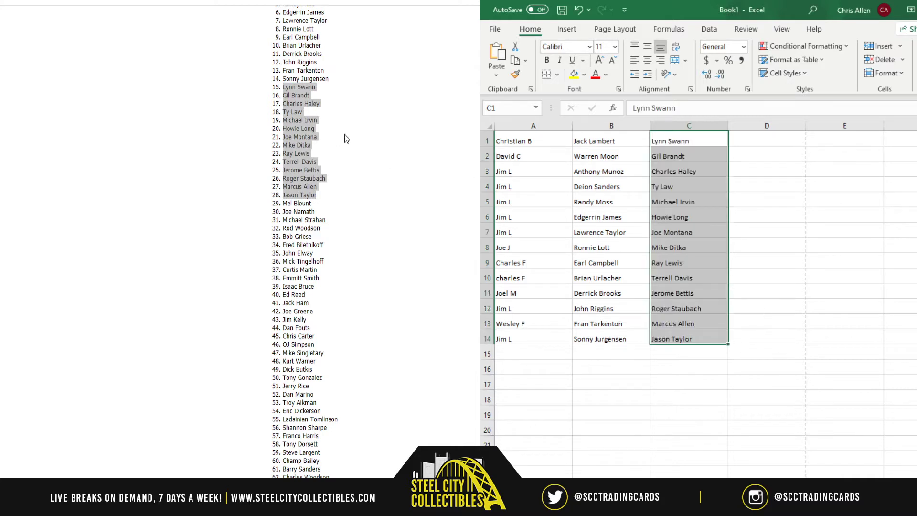
Copy players 29 to 42 of the randomized list into column D of the Excel sheet, starting at D1.
key(alt+Tab)
scroll(358, 163, down, 3)
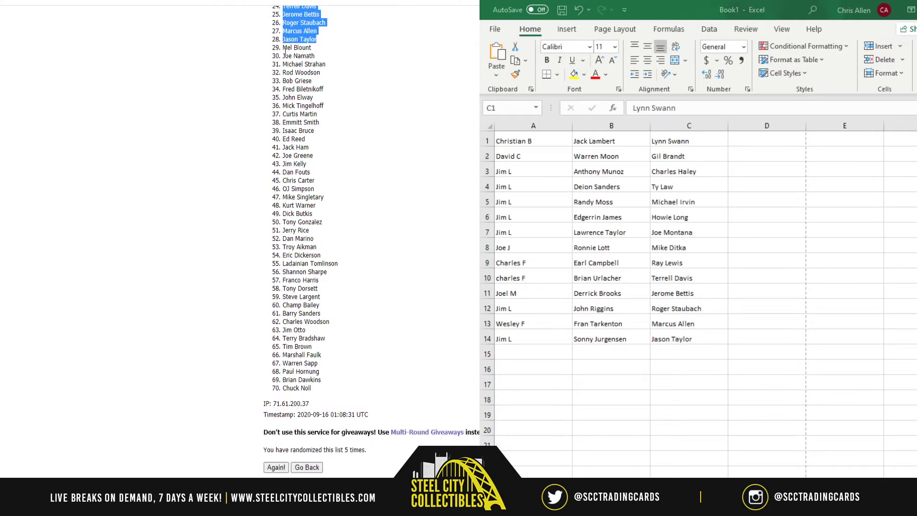
drag(284, 48, 350, 156)
key(ctrl+c)
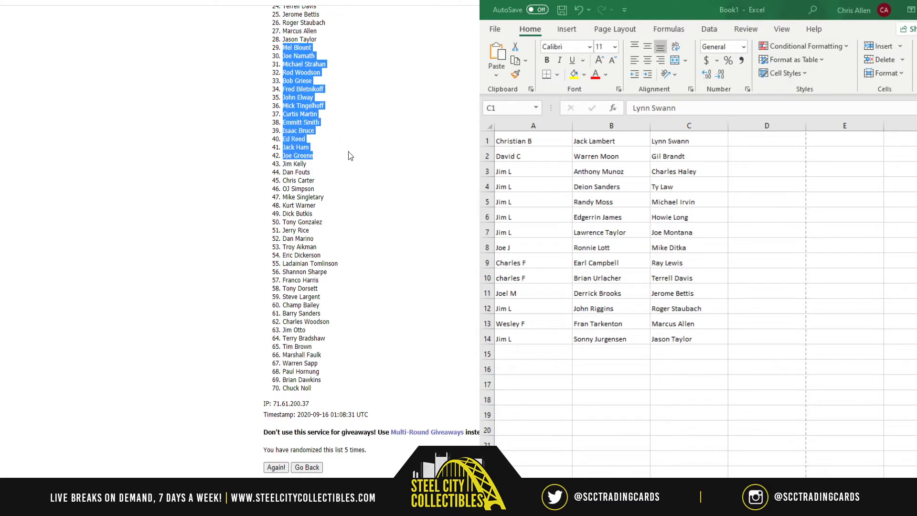
key(alt+Tab)
click(789, 138)
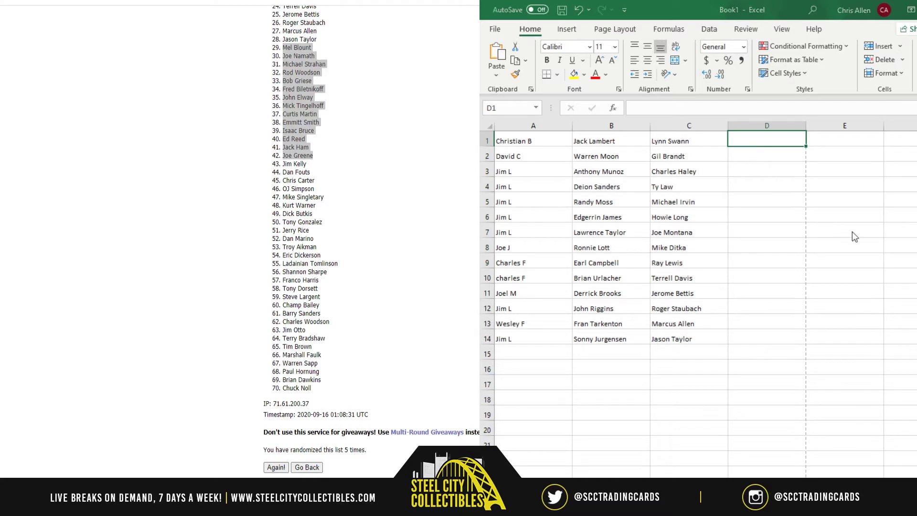
key(ctrl+v)
Copy players 43 to 56 of the randomized list into column E of the Excel sheet, starting at E1.
key(alt+Tab)
scroll(311, 175, down, 1)
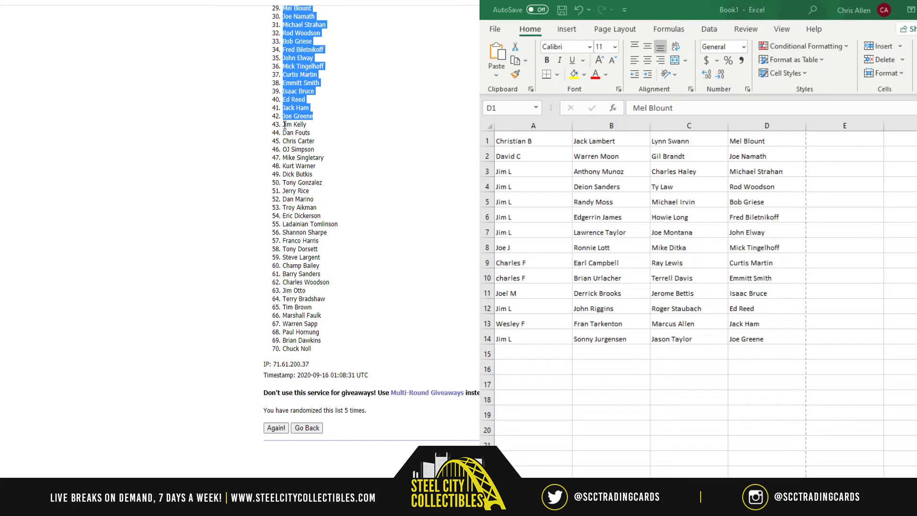
drag(284, 124, 344, 232)
key(ctrl+c)
click(704, 84)
key(ctrl+shift+Down)
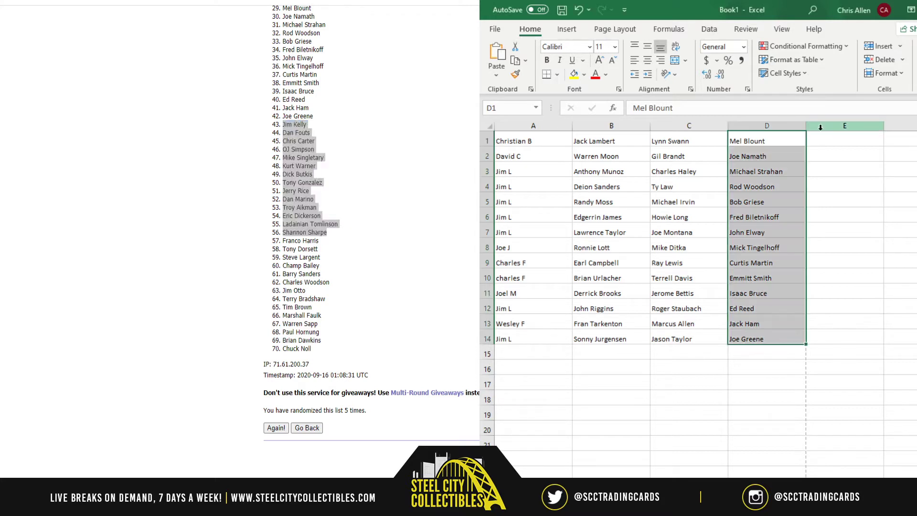
click(833, 142)
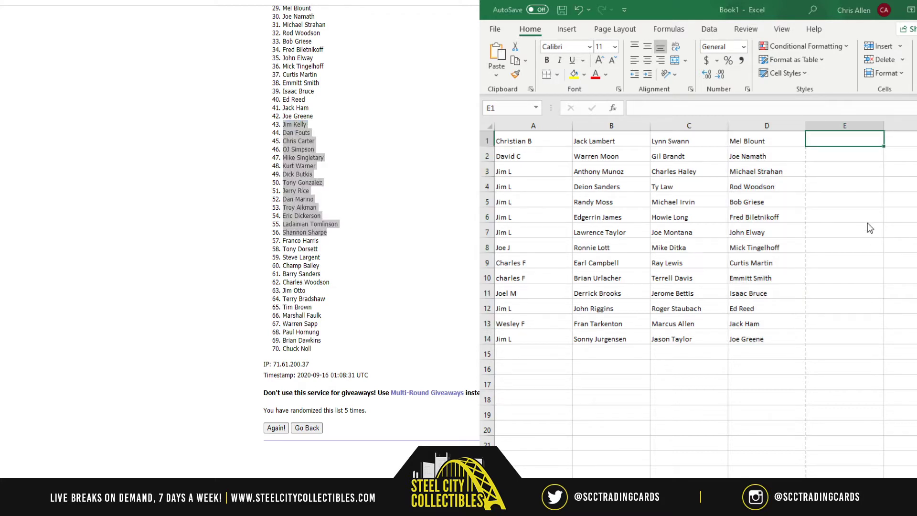
key(ctrl+v)
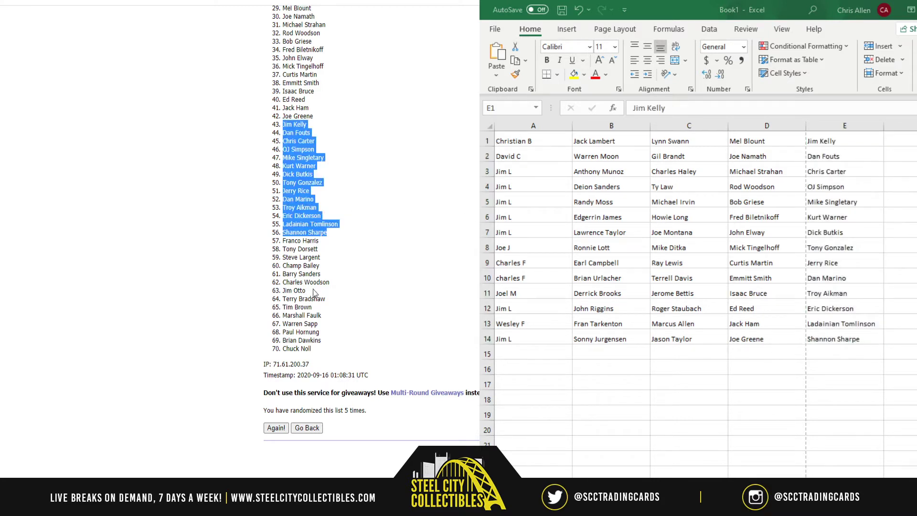
Copy players 57 to 70 of the randomized list into column F of the Excel sheet, starting at F1.
drag(284, 241, 340, 351)
key(ctrl+c)
key(ctrl+shift+Down)
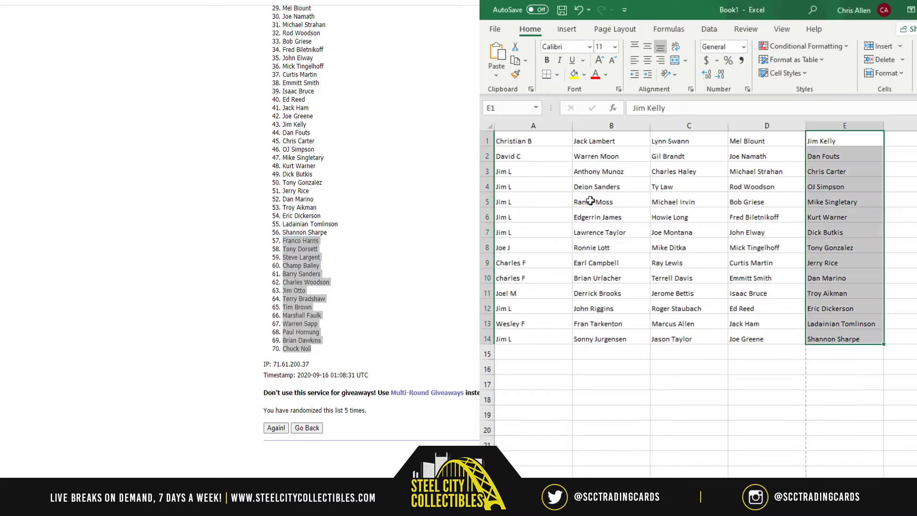
click(913, 139)
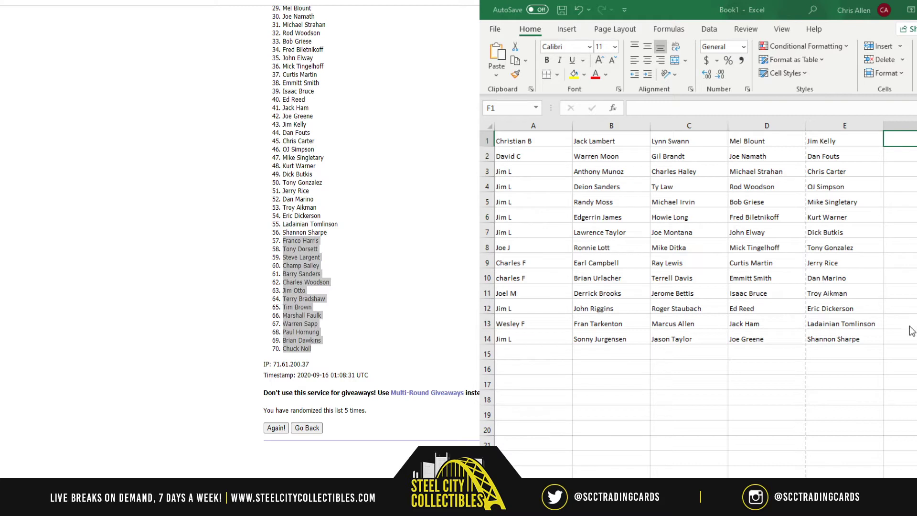
key(ctrl+v)
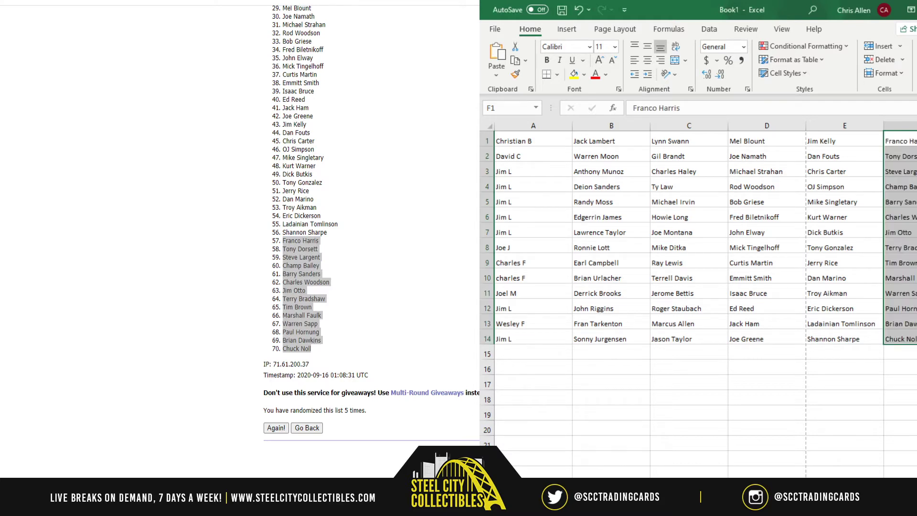
Deselect the pasted players and print one copy of the active sheet with the participant and player assignments.
click(645, 378)
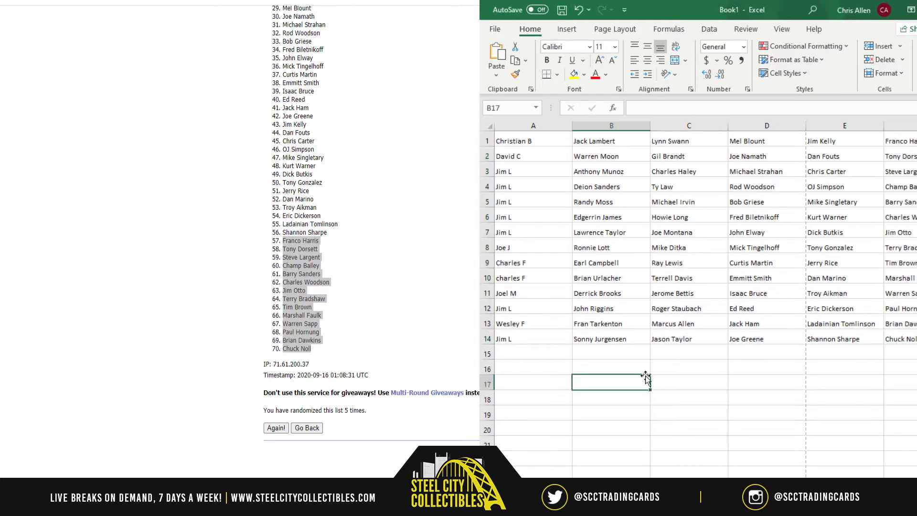
key(ctrl+p)
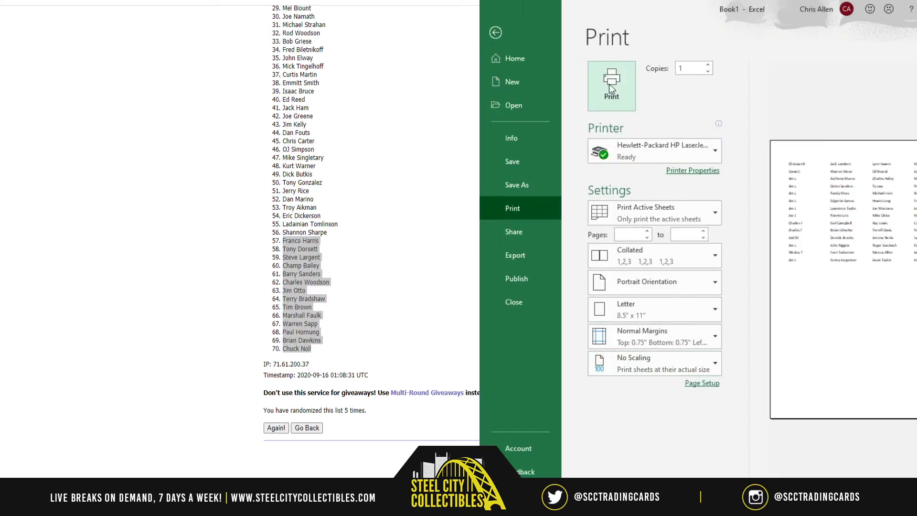
click(612, 84)
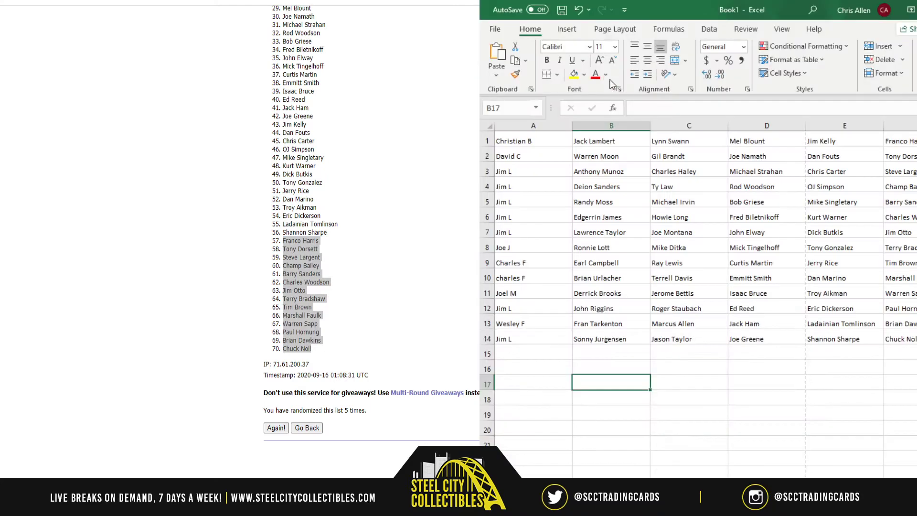